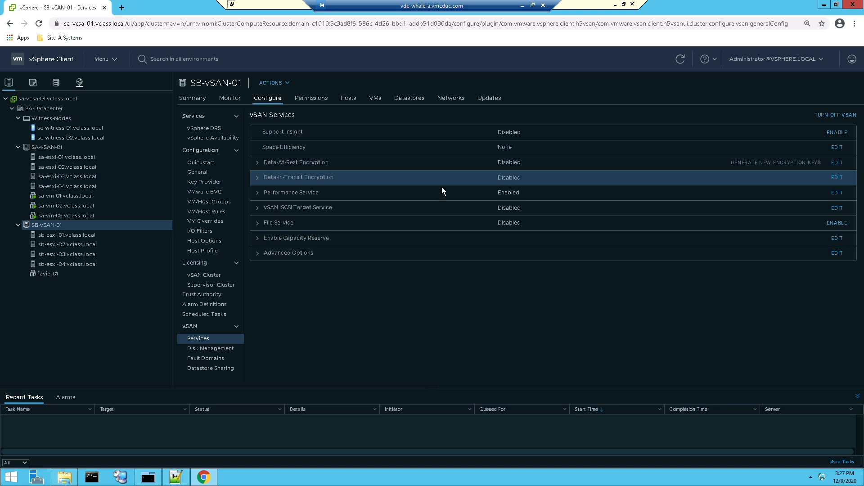
Step: Switch to MTPuTTY and ping the key server at 172.20.10.193 from the SB-ESXi-02 session
{"action": "left_click", "coordinate": [148, 478]}
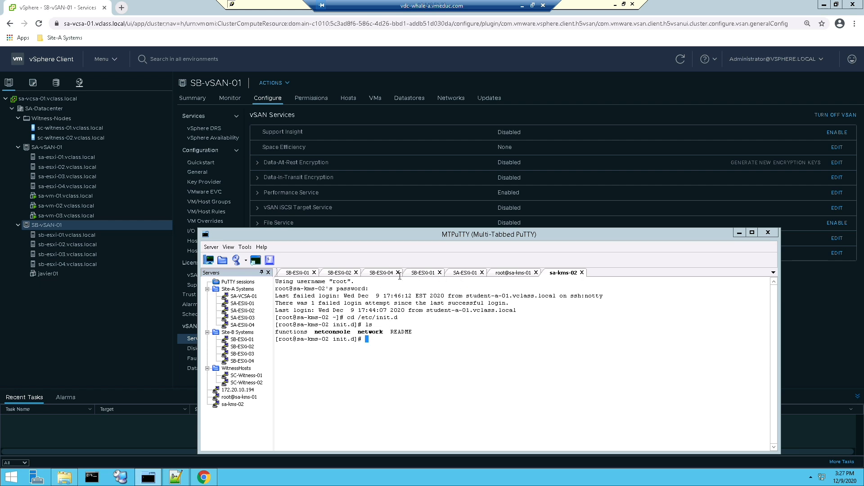
{"action": "left_click", "coordinate": [338, 272]}
{"action": "left_click", "coordinate": [489, 380]}
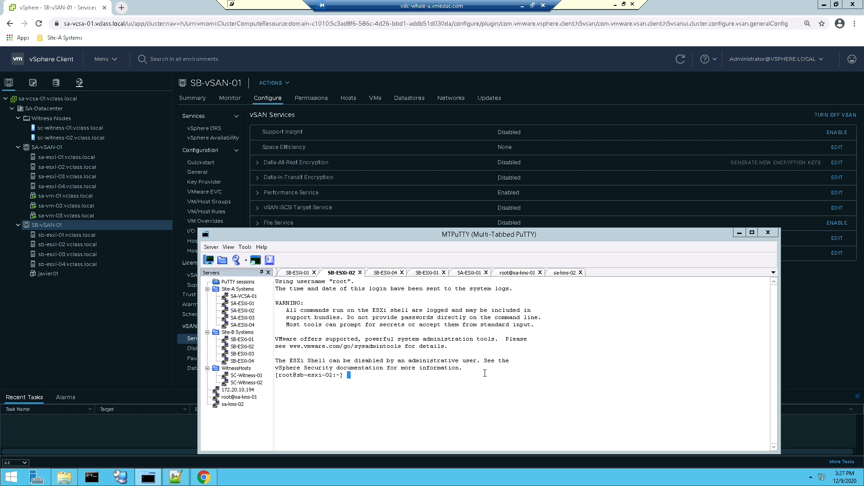
{"action": "type", "text": "ping 172.20.10.193"}
{"action": "key", "text": "Return"}
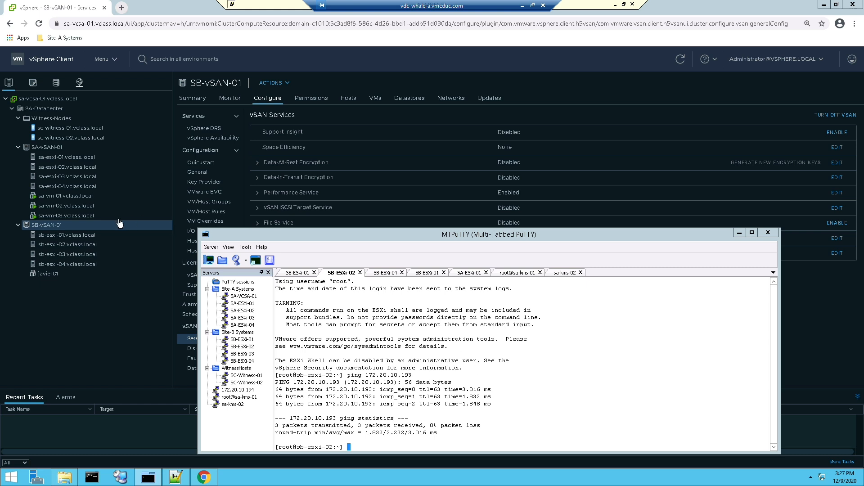
Step: Back in vSphere Client, start a standard key provider on sa-vcsa-01.vclass.local named SA-KMS-Cluster-01 with KMS SA-KMS-01
{"action": "left_click", "coordinate": [102, 294]}
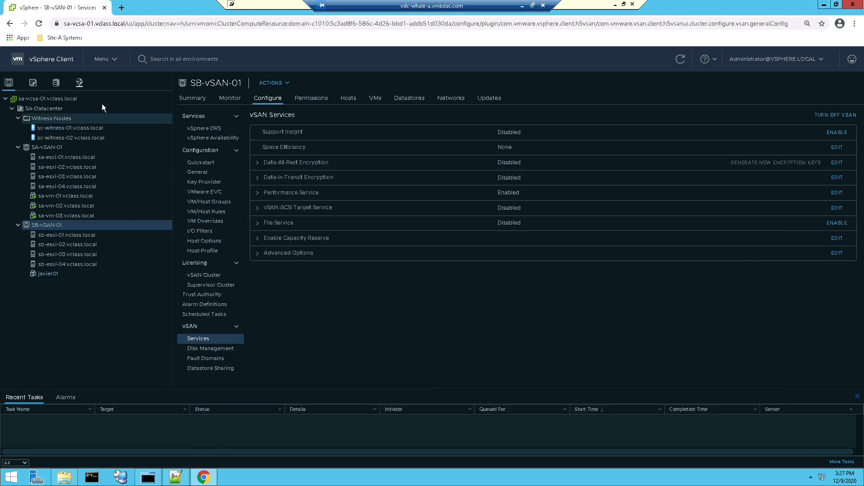
{"action": "left_click", "coordinate": [73, 96]}
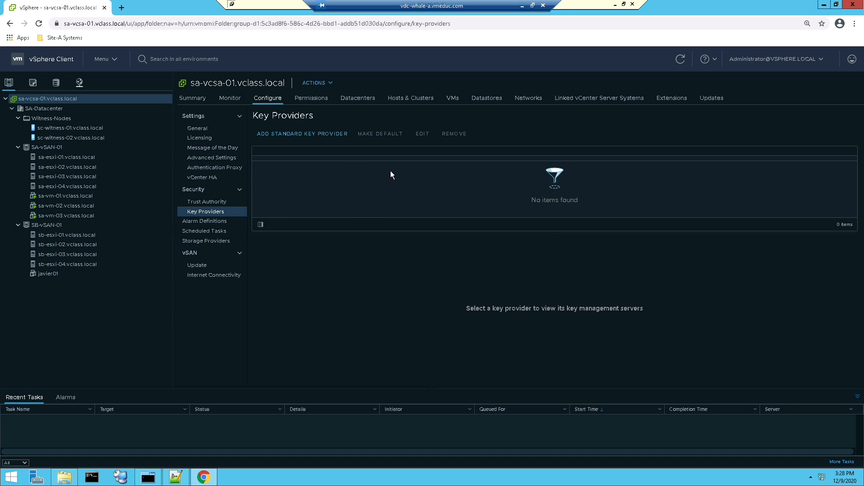
{"action": "left_click", "coordinate": [314, 135]}
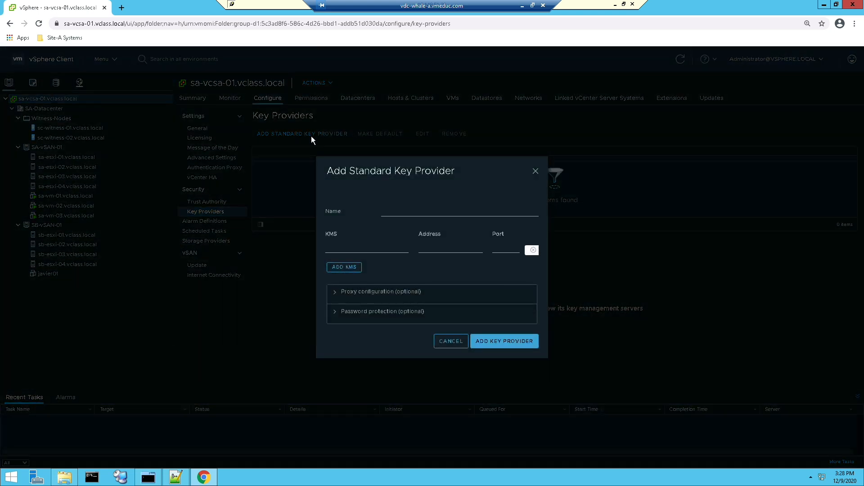
{"action": "left_click", "coordinate": [404, 210]}
{"action": "left_click", "coordinate": [407, 245]}
{"action": "left_click", "coordinate": [353, 249]}
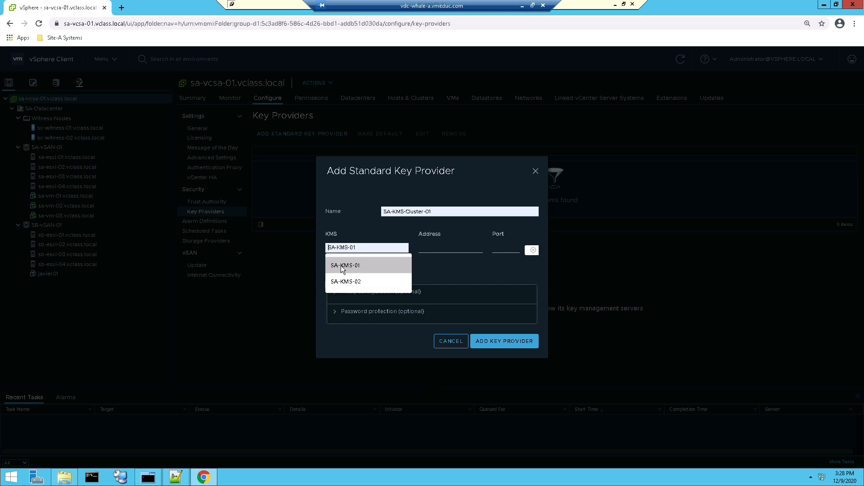
{"action": "left_click", "coordinate": [342, 267]}
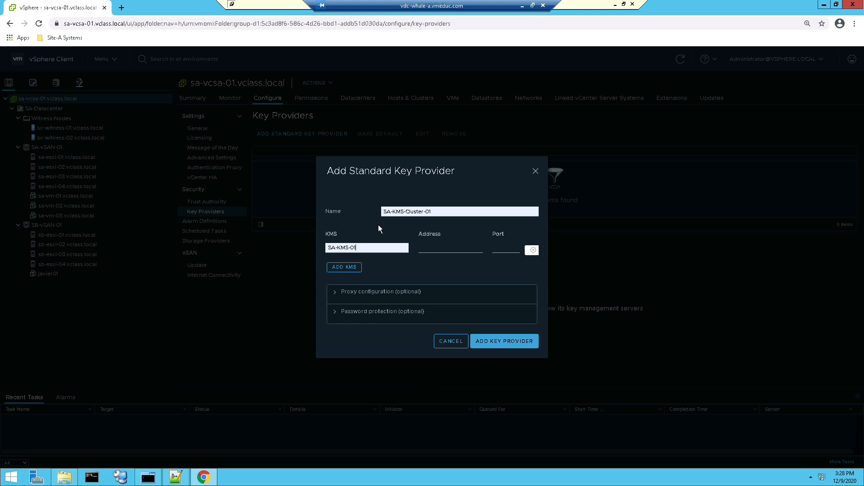
Step: Set the KMS address to 172.20.10.193 and port to 5696, add the key provider, and dismiss the trust dialog without trusting it
{"action": "left_click", "coordinate": [428, 246]}
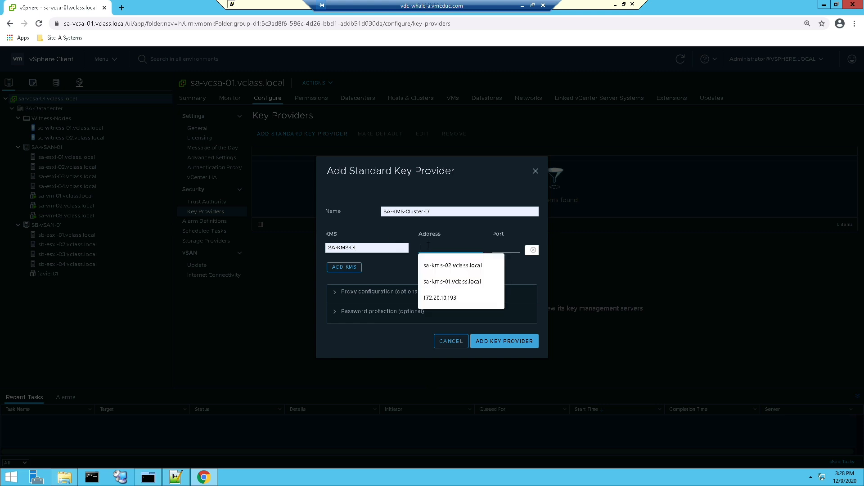
{"action": "left_click", "coordinate": [436, 295]}
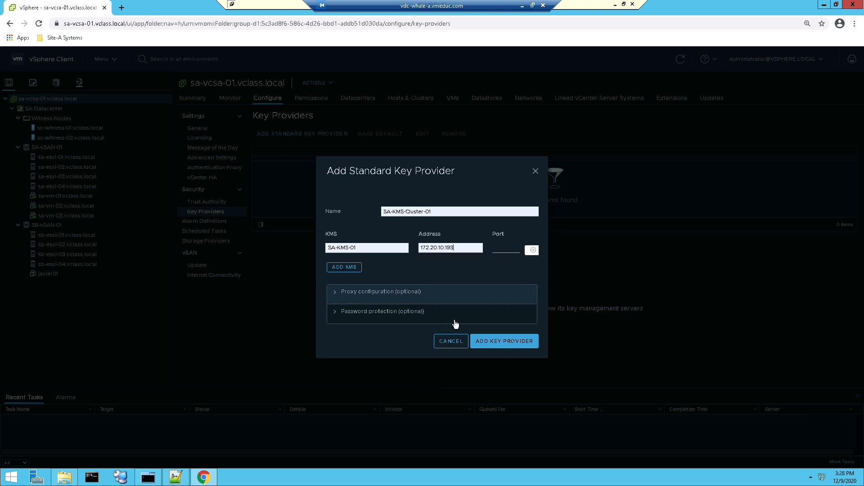
{"action": "left_click", "coordinate": [512, 249]}
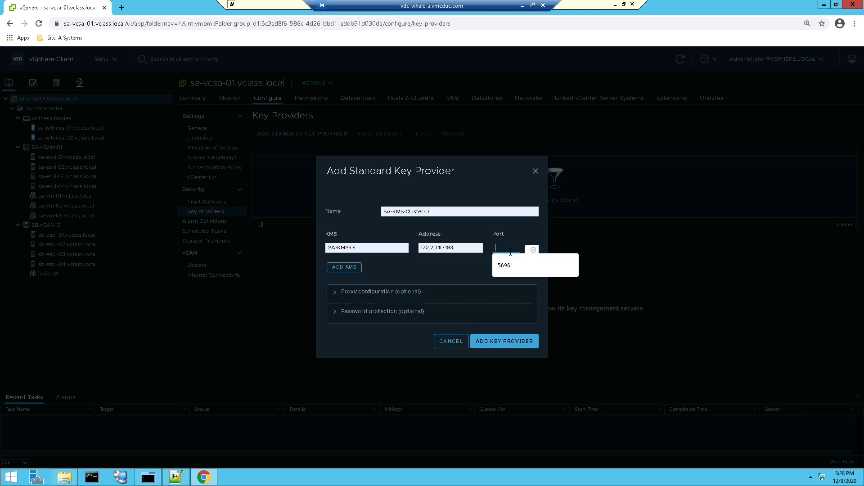
{"action": "left_click", "coordinate": [504, 266]}
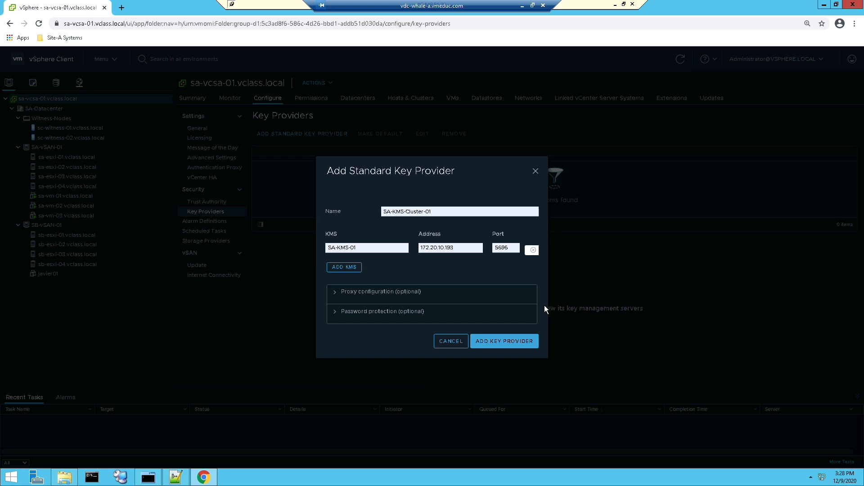
{"action": "left_click", "coordinate": [508, 341]}
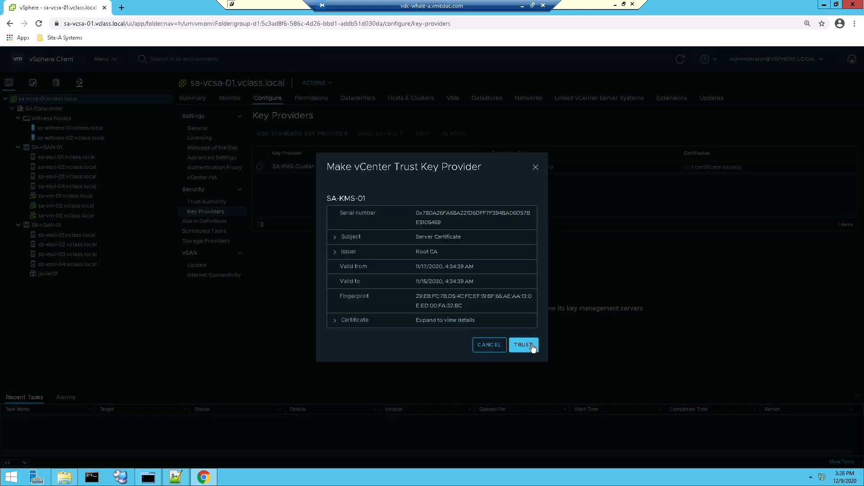
{"action": "left_click", "coordinate": [536, 169]}
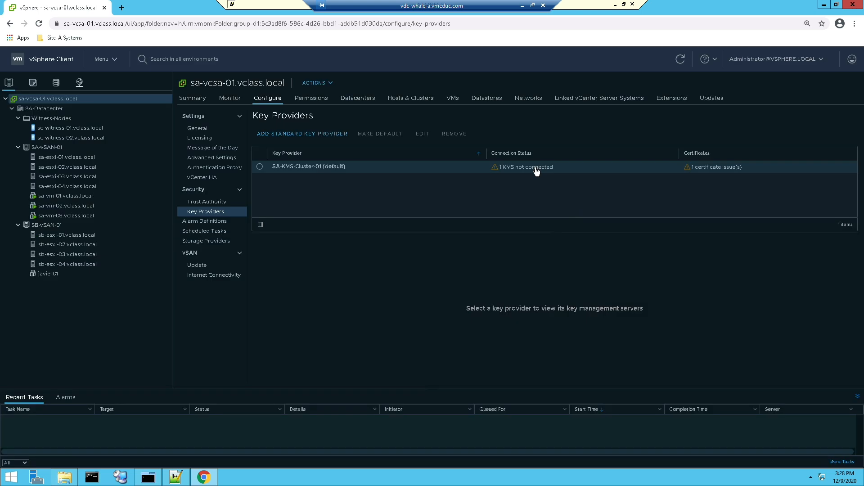
Step: Remove the SA-KMS-Cluster-01 key provider from the vCenter Server
{"action": "left_click", "coordinate": [361, 168]}
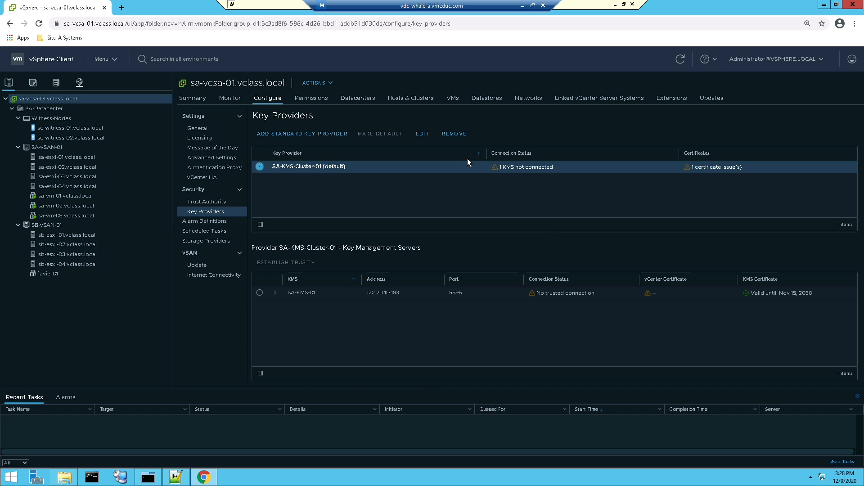
{"action": "left_click", "coordinate": [449, 136]}
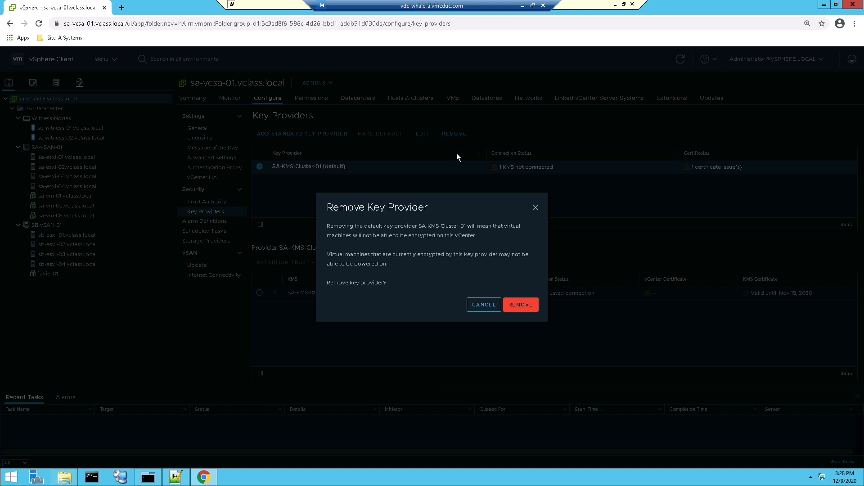
{"action": "left_click", "coordinate": [495, 305]}
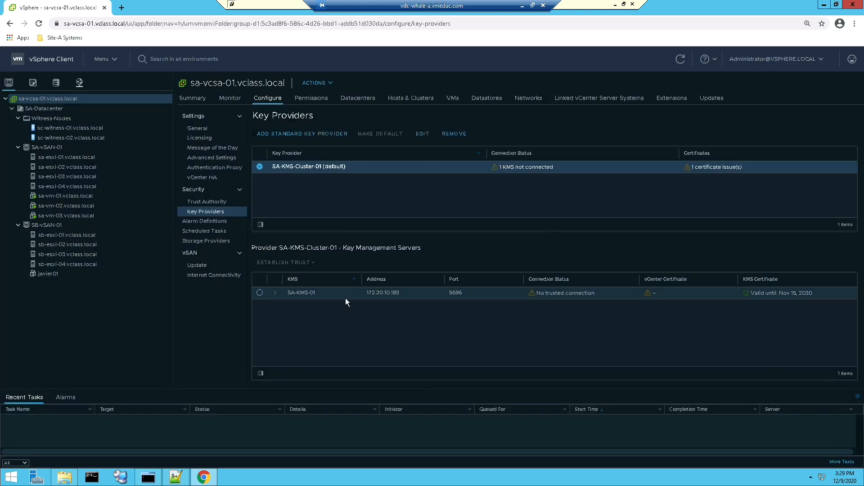
{"action": "left_click", "coordinate": [261, 294]}
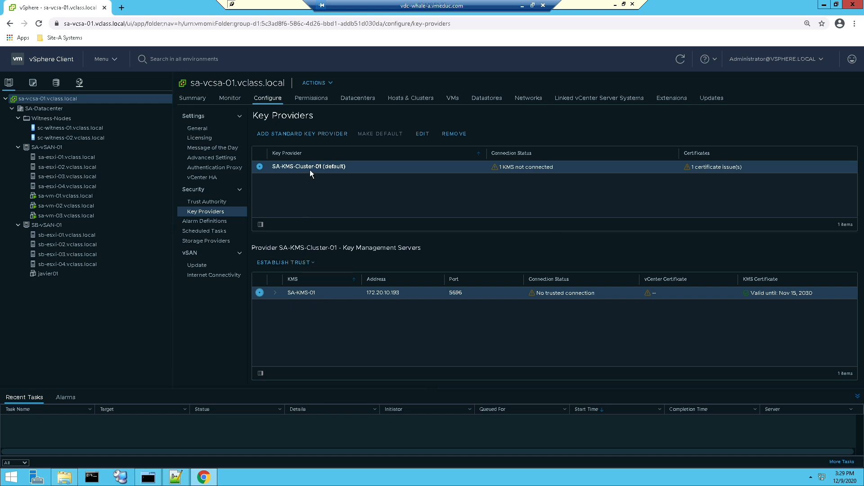
{"action": "left_click", "coordinate": [455, 135]}
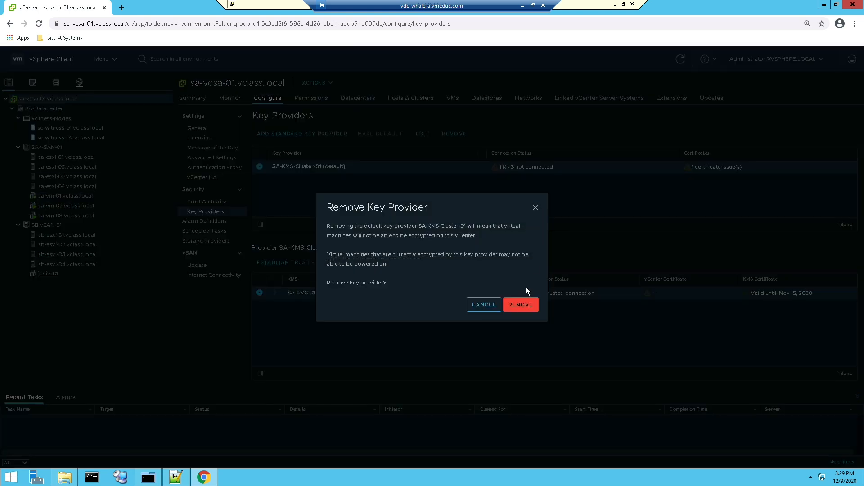
{"action": "left_click", "coordinate": [521, 305]}
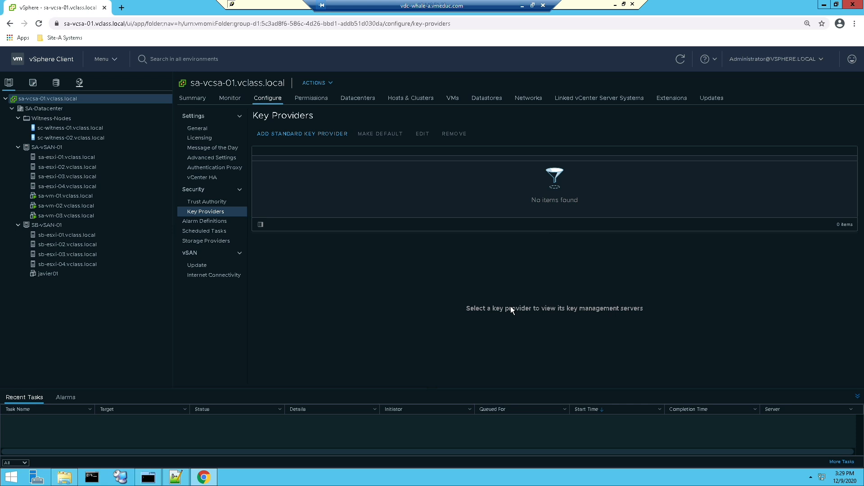
Step: Open the vSAN encryption settings of the SB-vSAN-01 cluster and switch Data-At-Rest encryption on and back off
{"action": "left_click", "coordinate": [53, 225]}
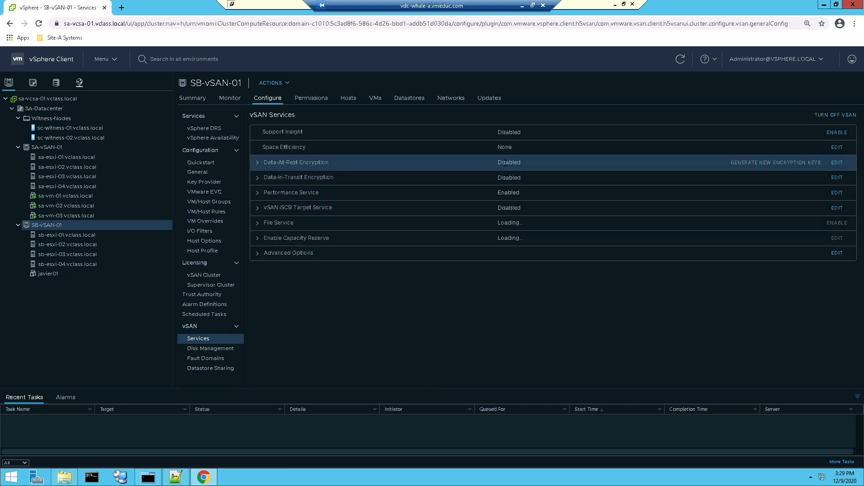
{"action": "left_click", "coordinate": [837, 164]}
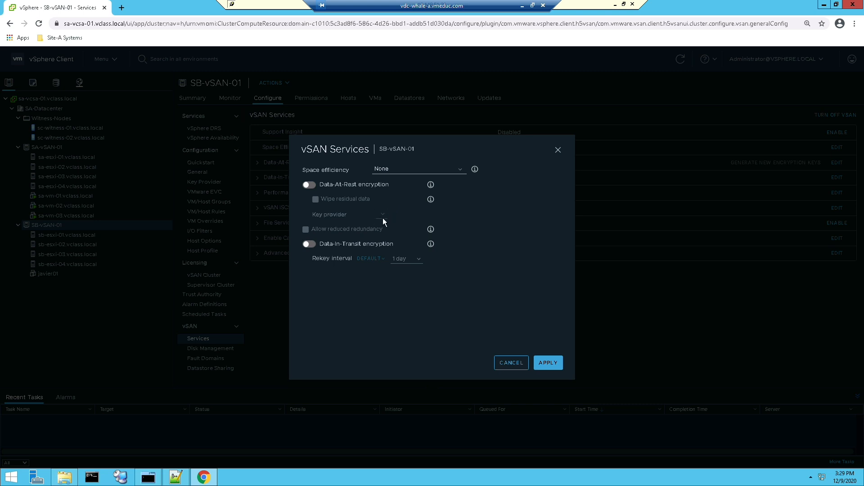
{"action": "left_click", "coordinate": [316, 185]}
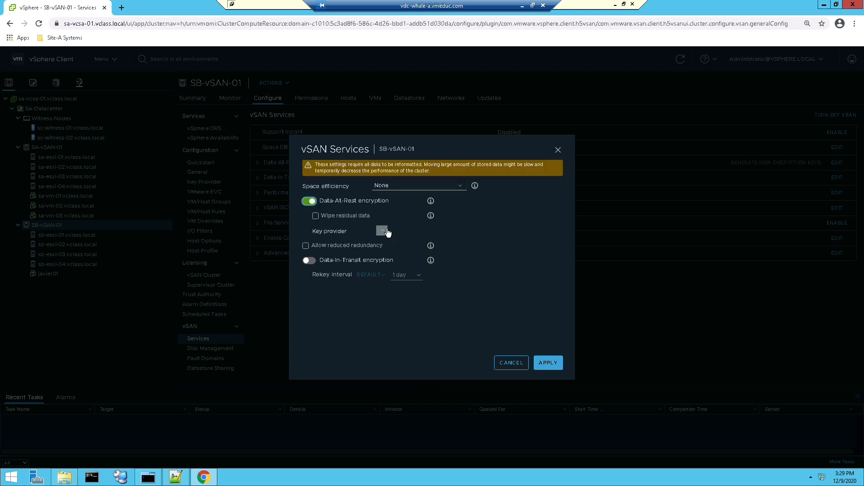
{"action": "left_click", "coordinate": [310, 202]}
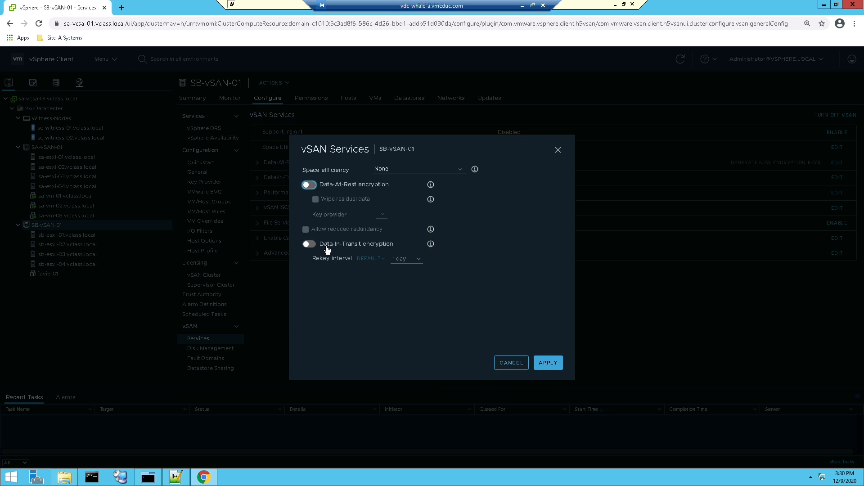
Step: Enable Data-In-Transit encryption for the cluster, keeping the default rekey interval of 1 day, and apply it
{"action": "left_click", "coordinate": [309, 244]}
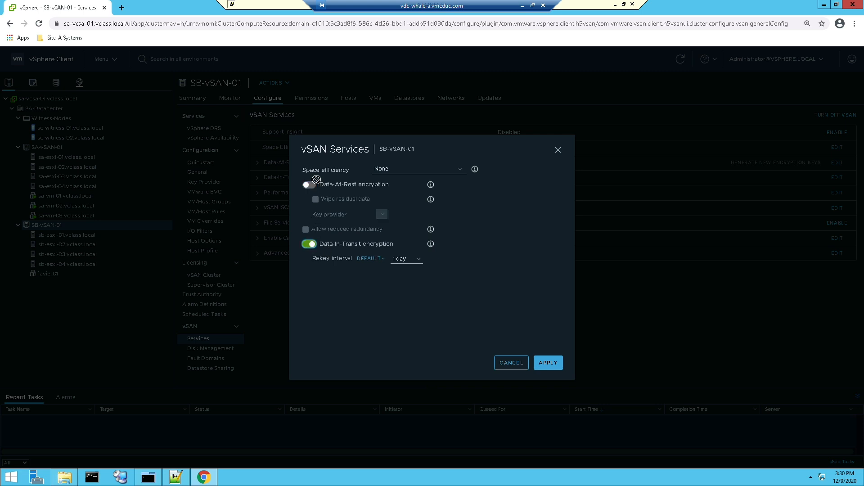
{"action": "left_click", "coordinate": [418, 262]}
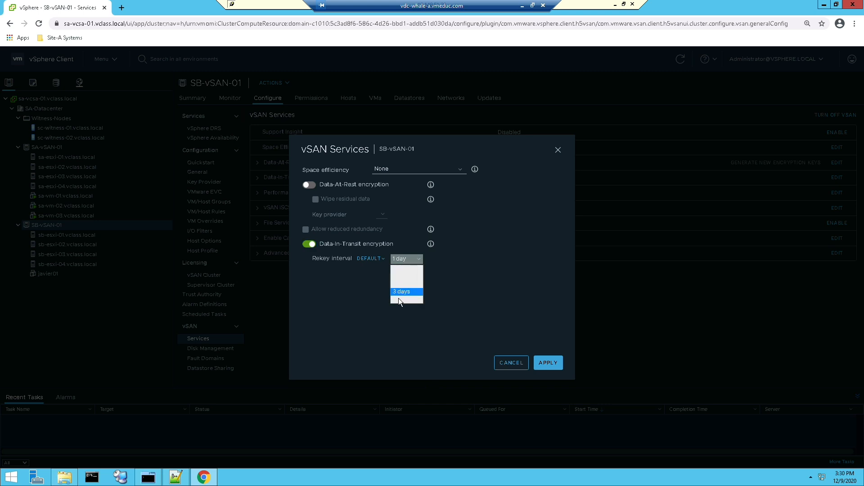
{"action": "left_click", "coordinate": [480, 296]}
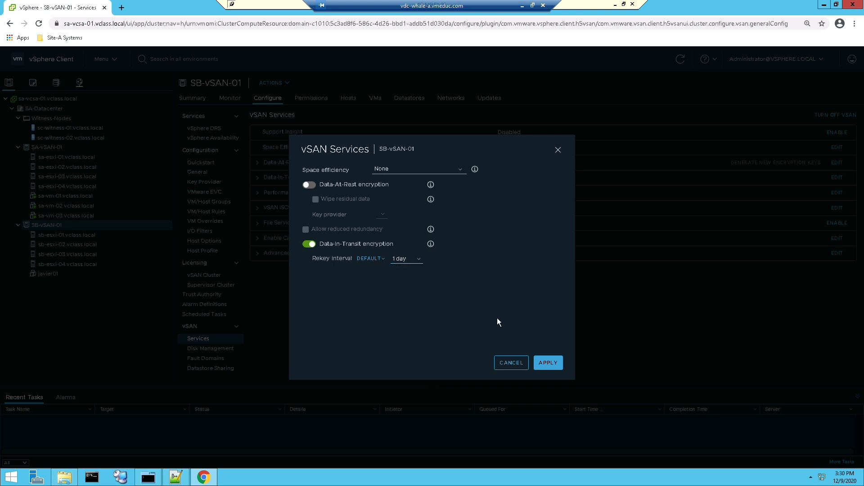
{"action": "left_click", "coordinate": [546, 362]}
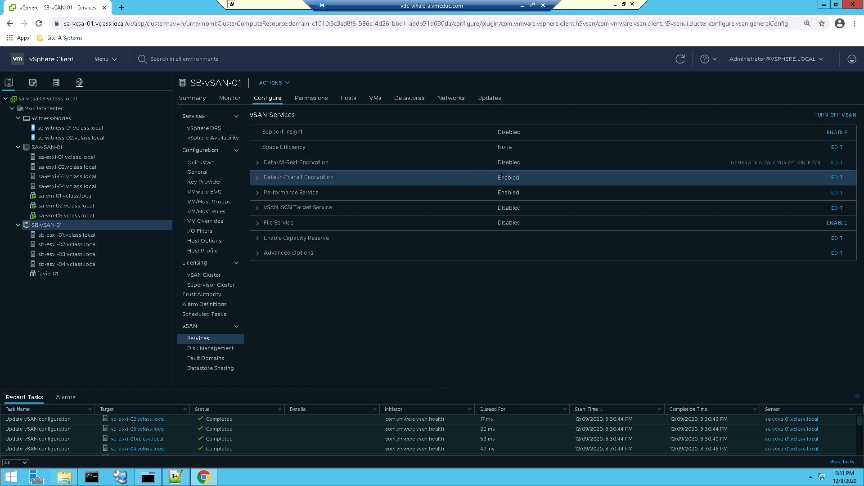
Step: Turn off Data-In-Transit encryption in the SB-vSAN-01 services and apply the change
{"action": "left_click", "coordinate": [840, 179]}
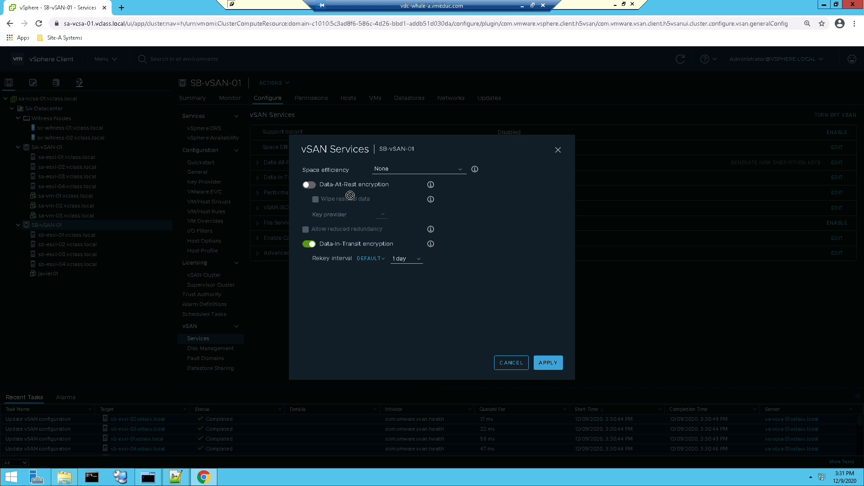
{"action": "left_click", "coordinate": [510, 367]}
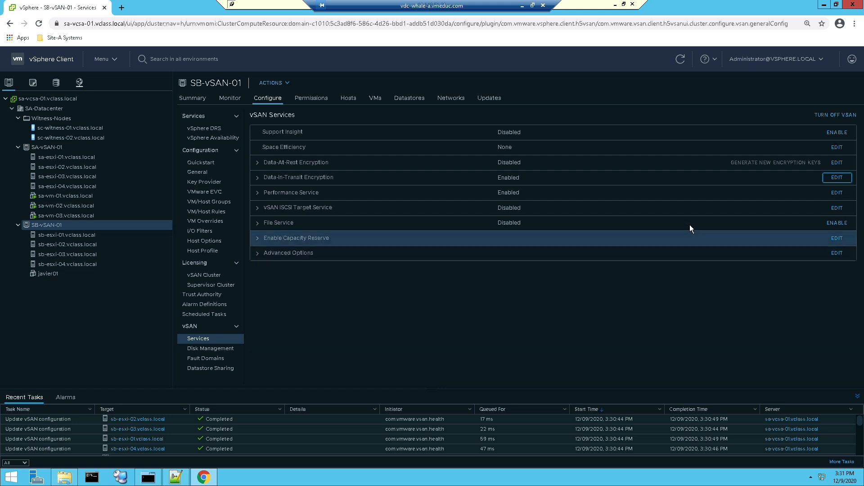
{"action": "left_click", "coordinate": [836, 179]}
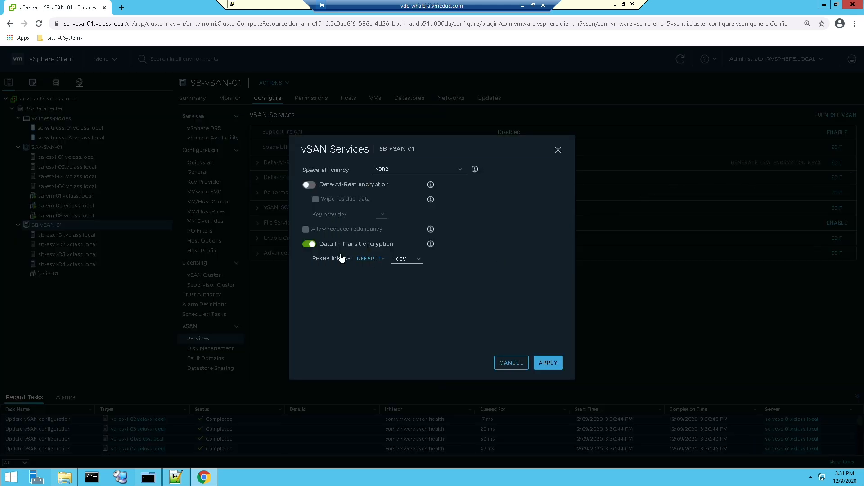
{"action": "left_click", "coordinate": [309, 244]}
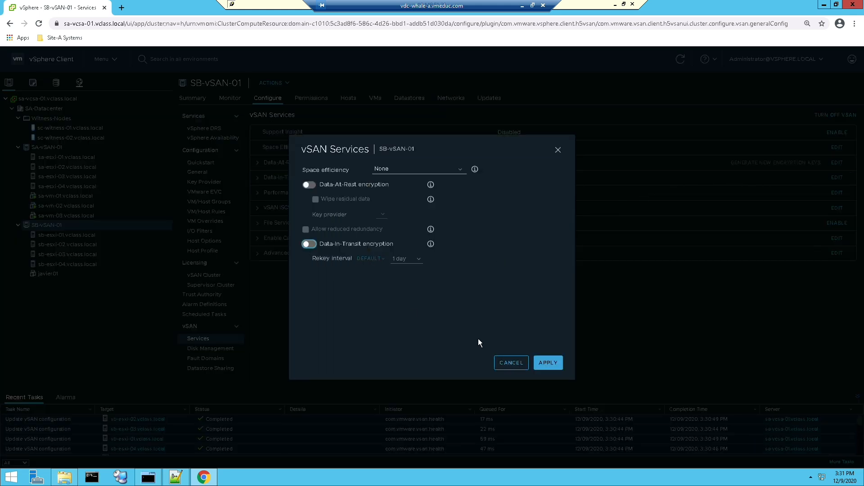
{"action": "left_click", "coordinate": [547, 363]}
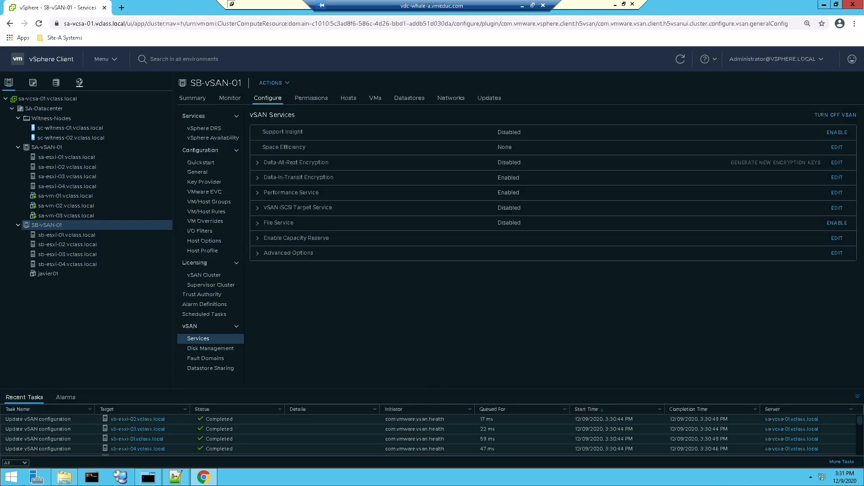